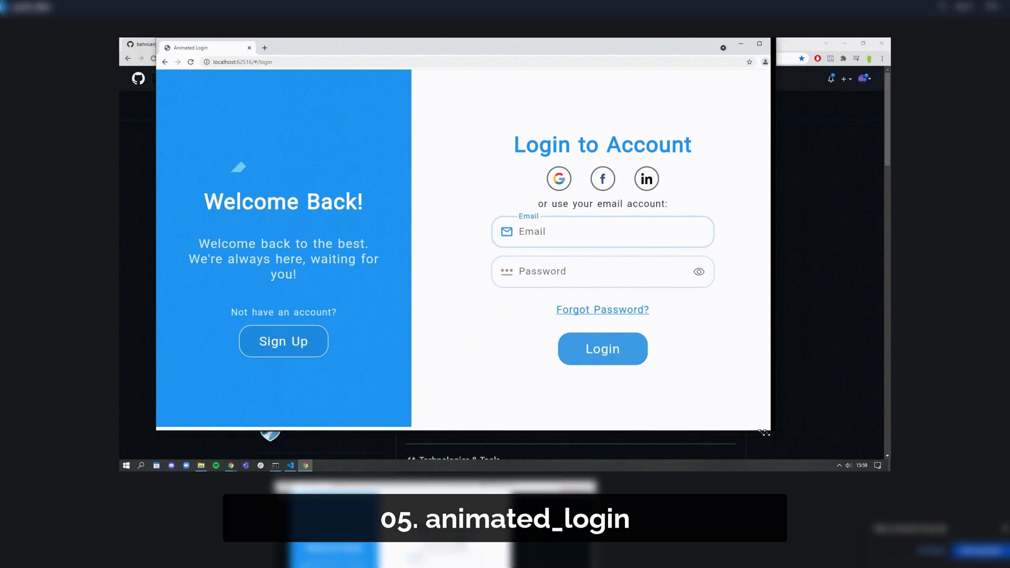
- Resize the animated_login demo between narrow and wide layouts, switching from sign-up to login
drag(764, 432, 447, 404)
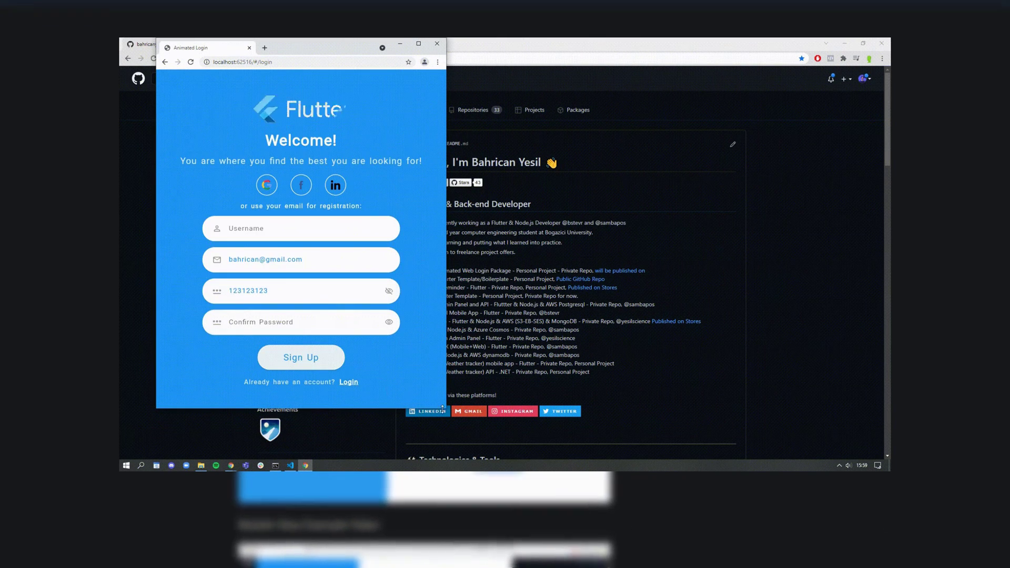
drag(444, 404, 779, 424)
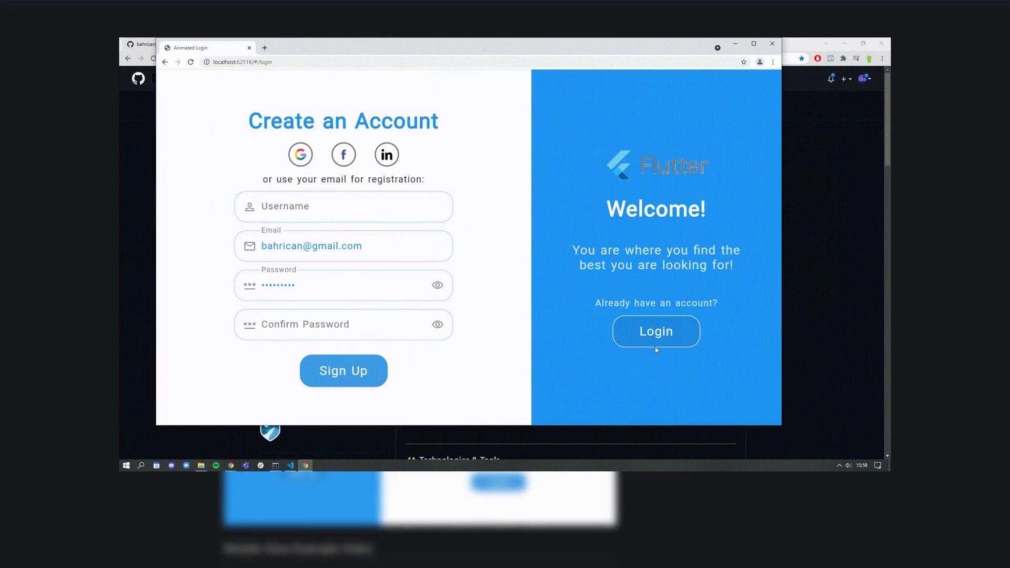
click(655, 331)
drag(780, 424, 521, 418)
- Maximize the demo window and preview the login page at mobile size in DevTools
double_click(394, 47)
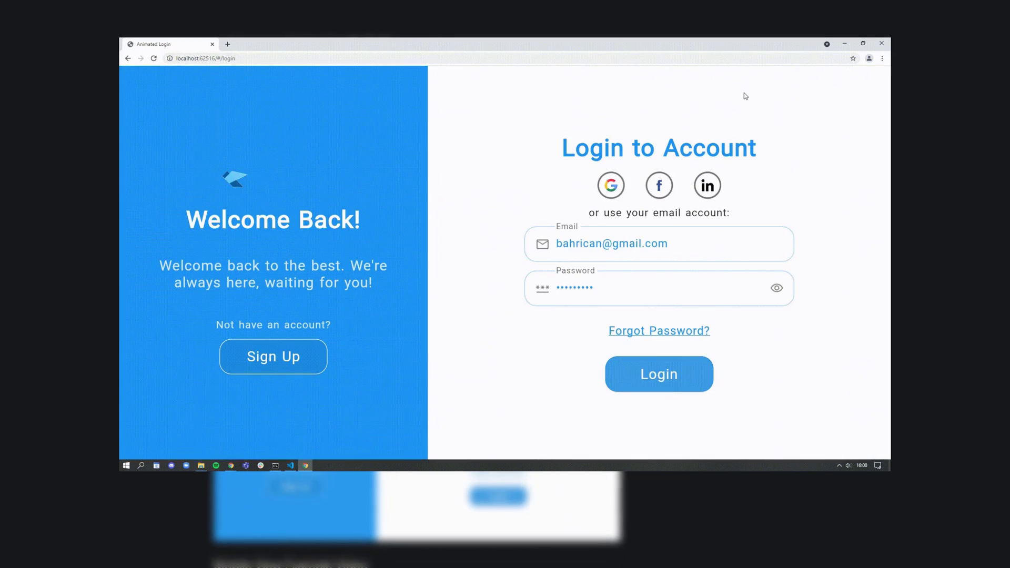
key(F12)
key(ctrl+shift+m)
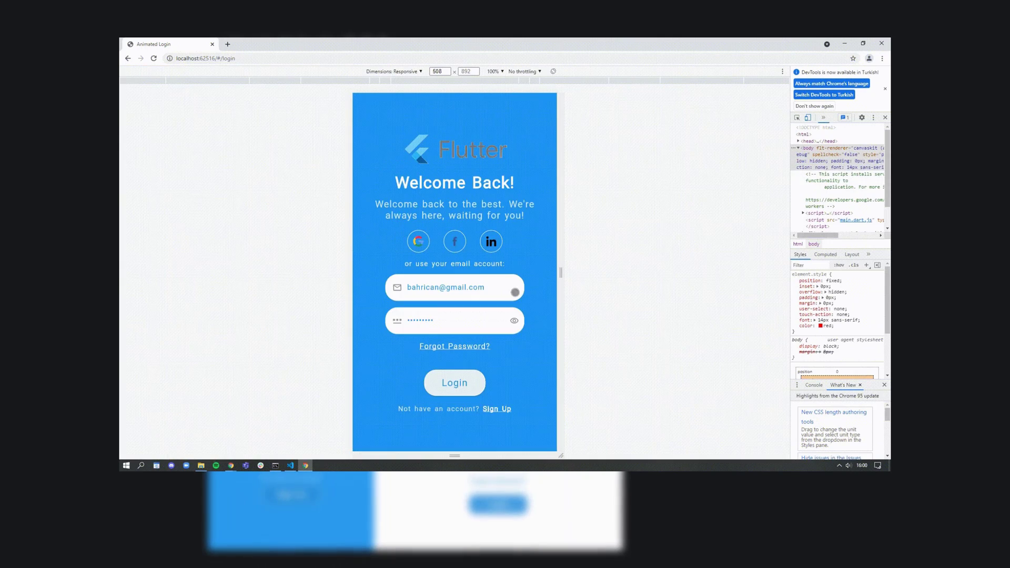